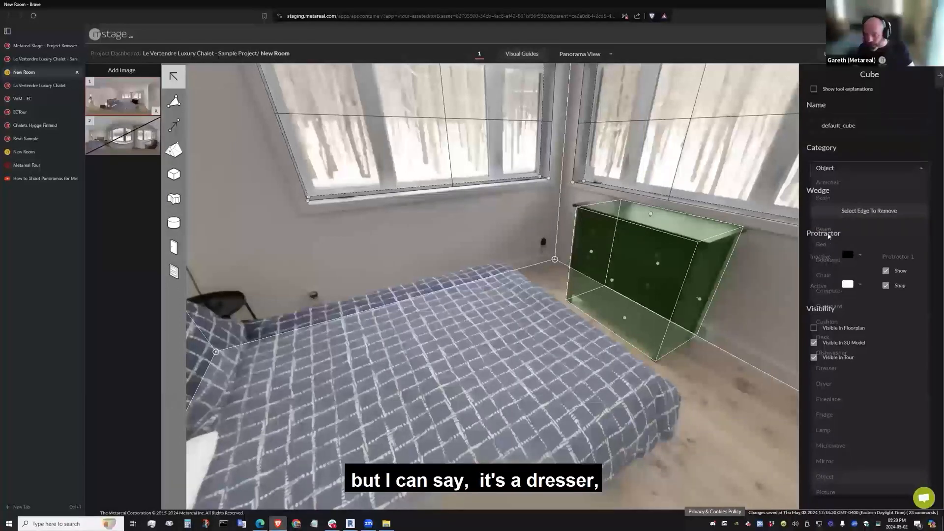
# Step: Set the category of the cube around the black chest of drawers to Dresser and deselect it
pyautogui.click(828, 371)
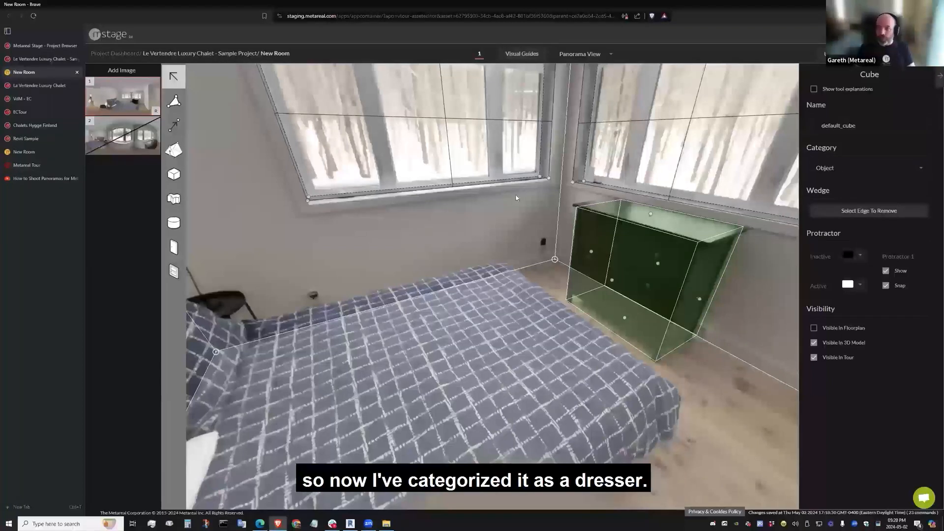
pyautogui.click(466, 220)
pyautogui.moveTo(466, 220); pyautogui.dragTo(526, 210)
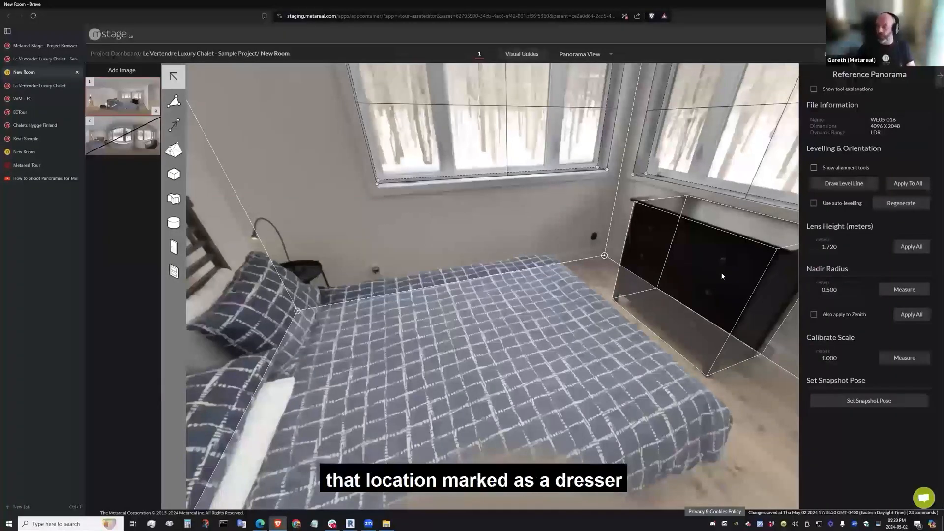
# Step: Draw a cube volume over the bed, from its footprint on the floor up to mattress height
pyautogui.moveTo(408, 319); pyautogui.dragTo(514, 181)
pyautogui.click(173, 177)
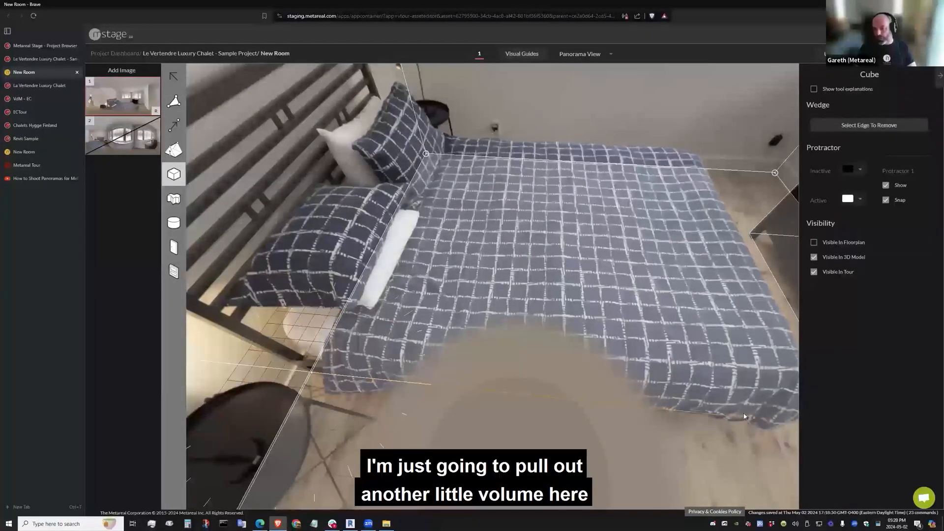
pyautogui.click(683, 194)
pyautogui.moveTo(530, 268); pyautogui.dragTo(617, 295)
pyautogui.moveTo(601, 255)
pyautogui.mouseDown()
pyautogui.moveTo(623, 276)
pyautogui.moveTo(580, 240)
pyautogui.moveTo(608, 260)
pyautogui.mouseUp()
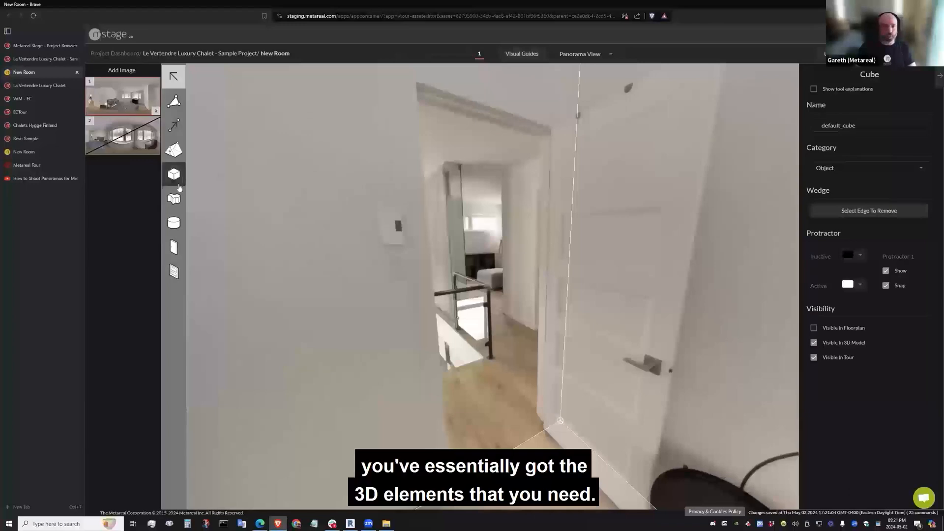
# Step: Add a door over the hallway opening from its upper corner to the opposite floor corner, with a thickness of 0.167 m
pyautogui.click(416, 82)
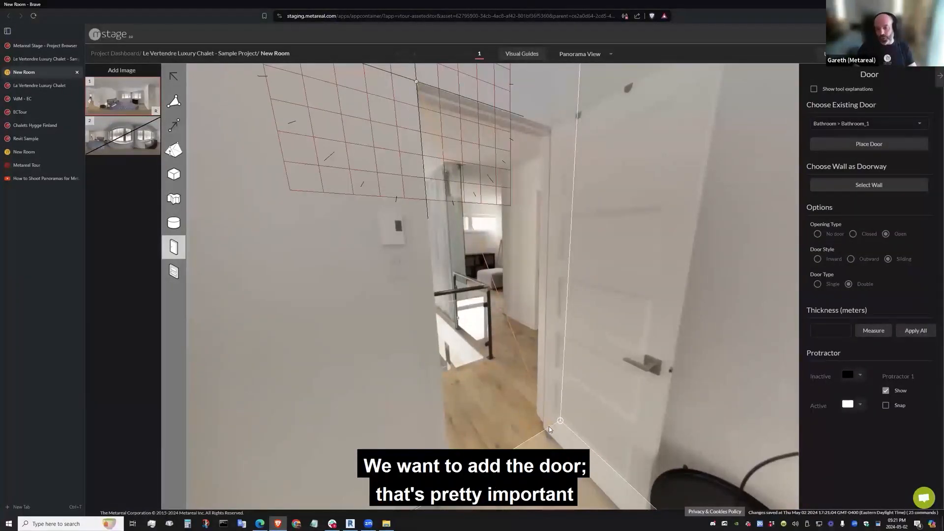
pyautogui.click(549, 426)
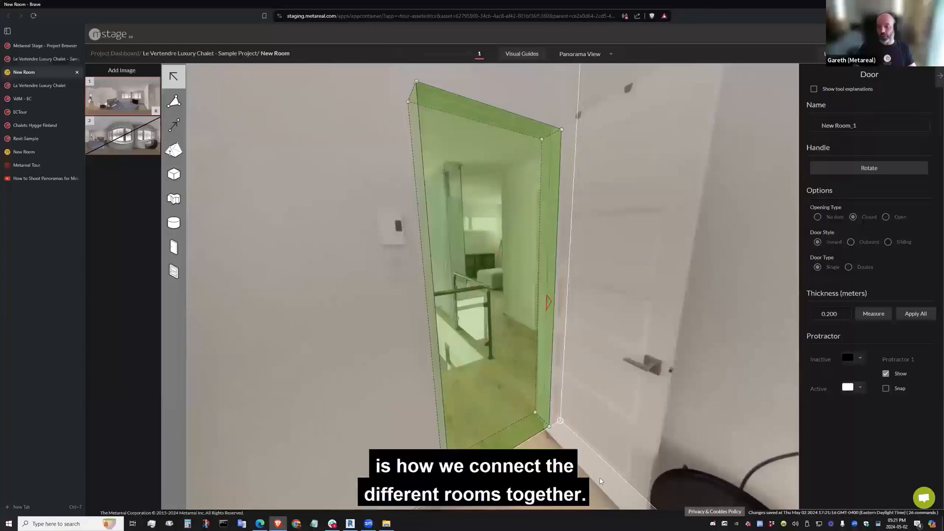
pyautogui.moveTo(502, 431); pyautogui.dragTo(503, 435)
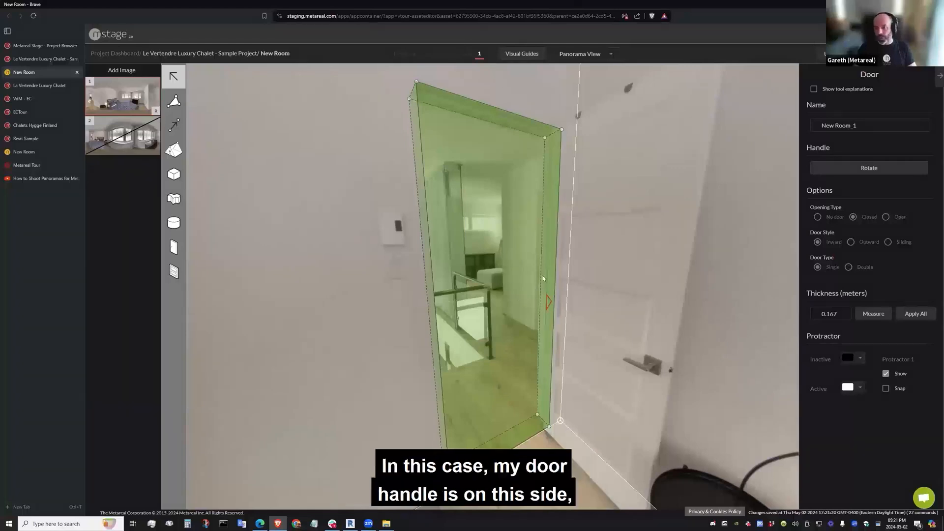
# Step: Rotate the hallway door's handle to the opposite side, set its opening type to Open, and deselect it
pyautogui.click(870, 168)
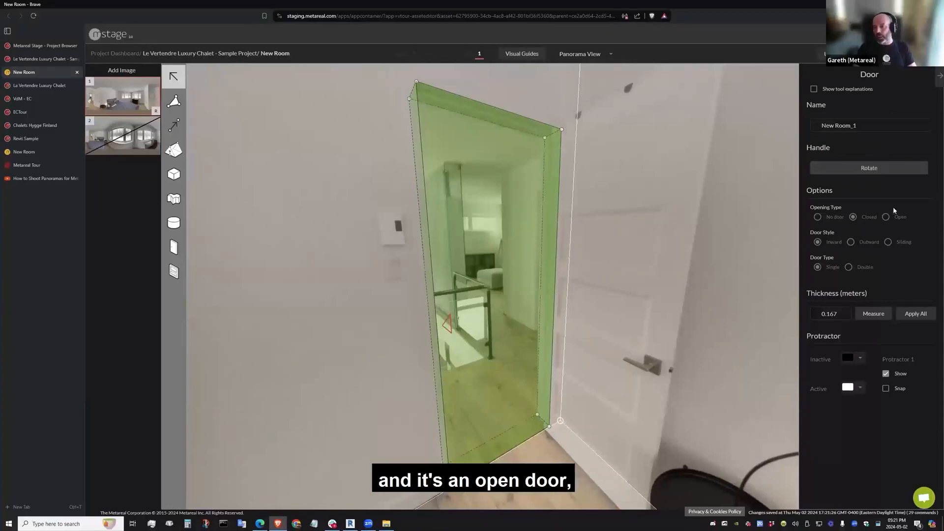
pyautogui.click(887, 218)
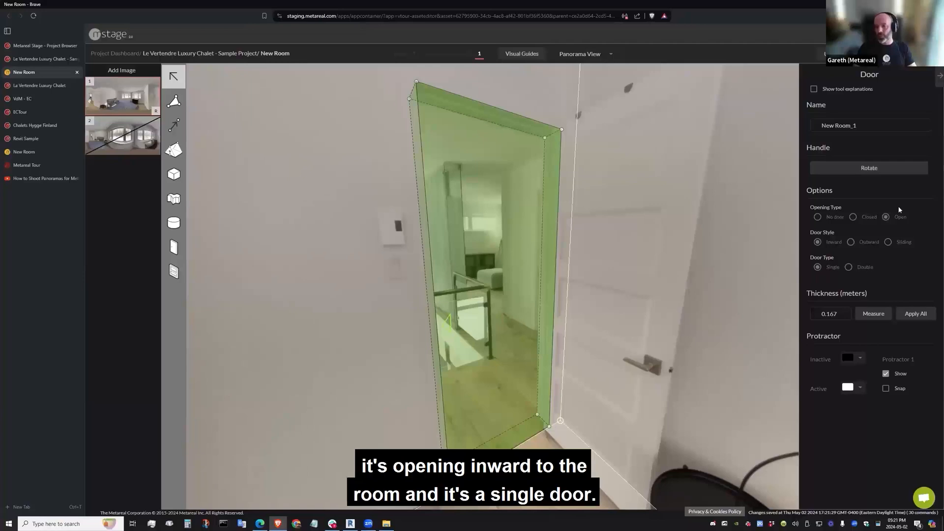
pyautogui.click(278, 263)
pyautogui.moveTo(303, 258); pyautogui.dragTo(458, 245)
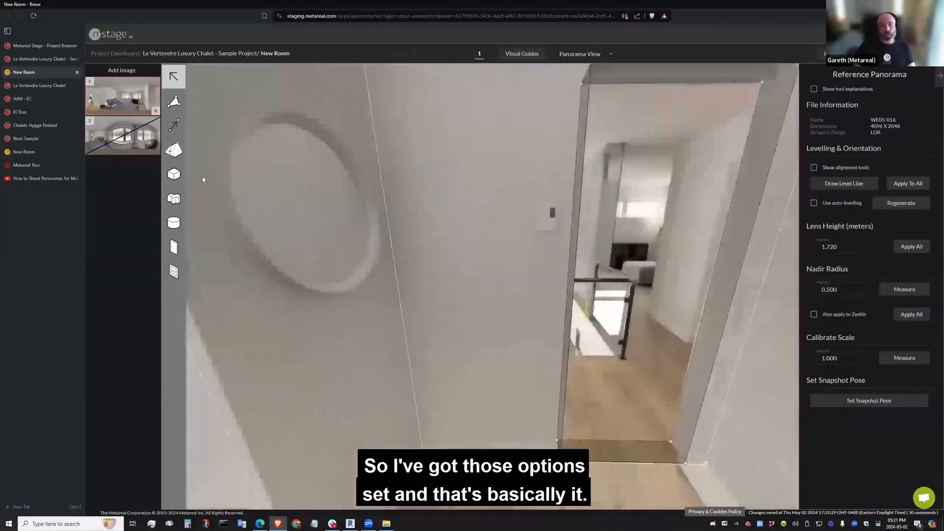
# Step: Select the second panorama and draw vertical level lines along the upright edges near the windowed corner of the room
pyautogui.click(123, 149)
pyautogui.moveTo(222, 236); pyautogui.dragTo(757, 240)
pyautogui.click(846, 231)
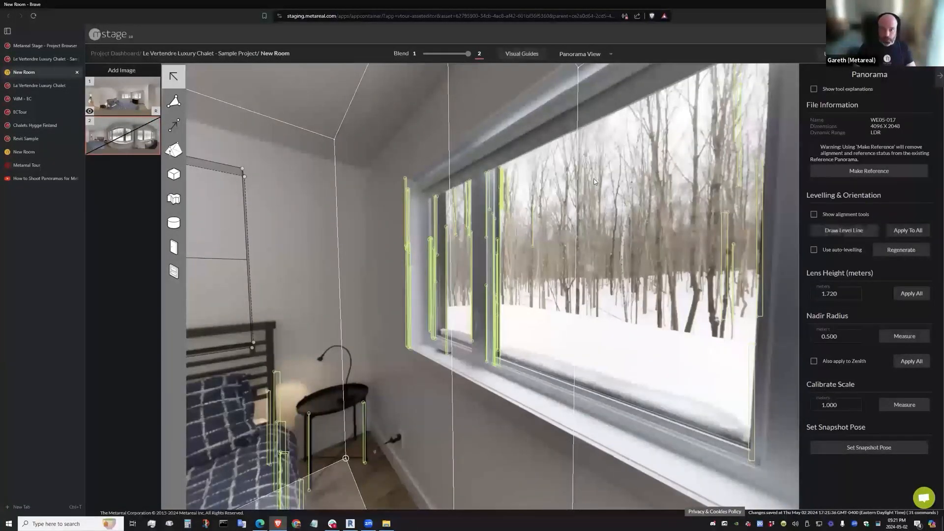
pyautogui.scroll(5, 452, 196)
pyautogui.moveTo(452, 195); pyautogui.dragTo(560, 149)
pyautogui.click(858, 230)
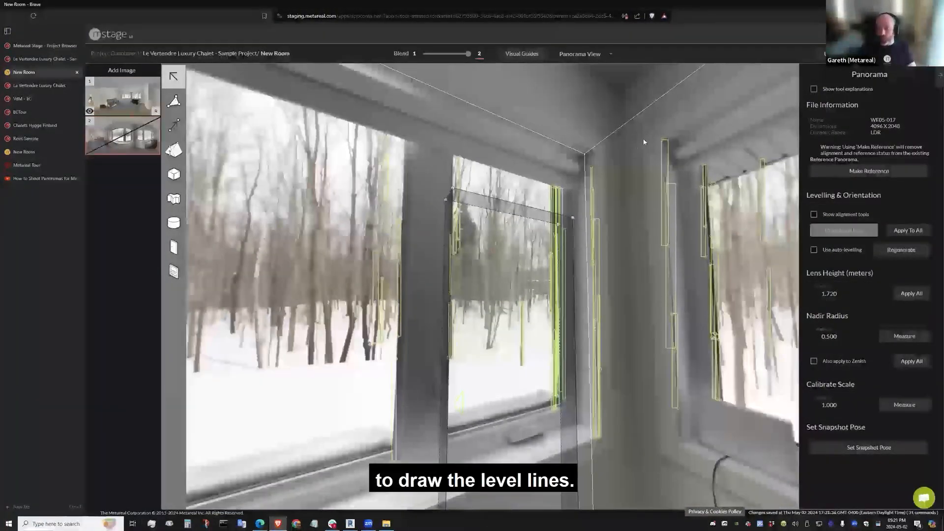
pyautogui.moveTo(644, 140); pyautogui.dragTo(660, 447)
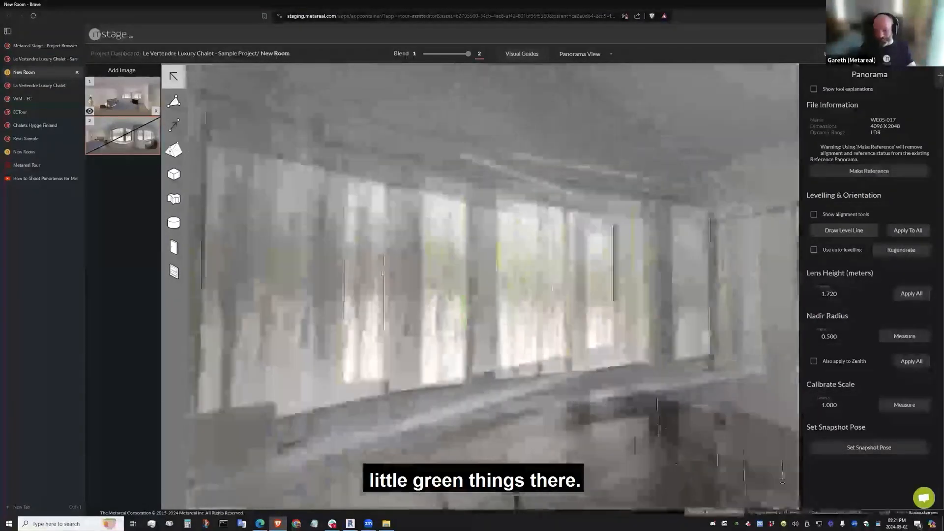
# Step: Draw a vertical level line along the edge of the hallway doorway in the second panorama
pyautogui.moveTo(782, 320); pyautogui.dragTo(594, 301)
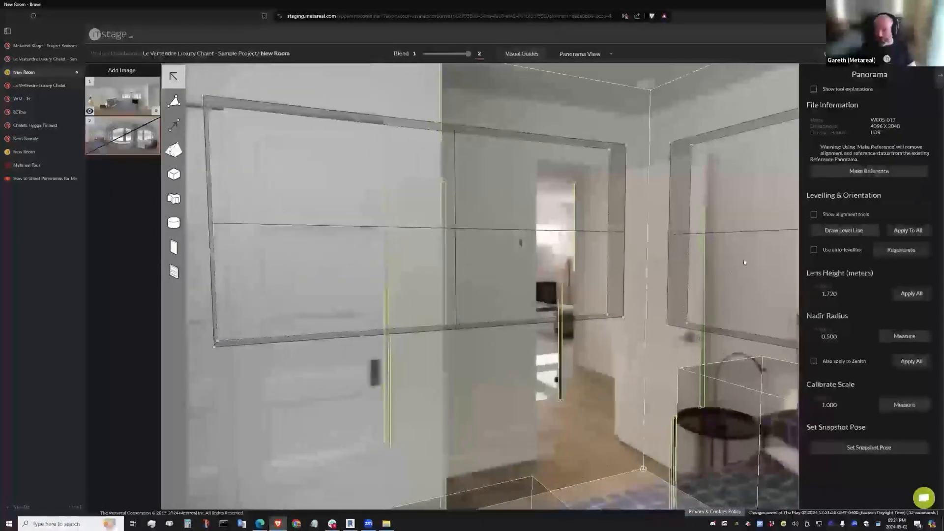
pyautogui.click(537, 163)
pyautogui.click(536, 445)
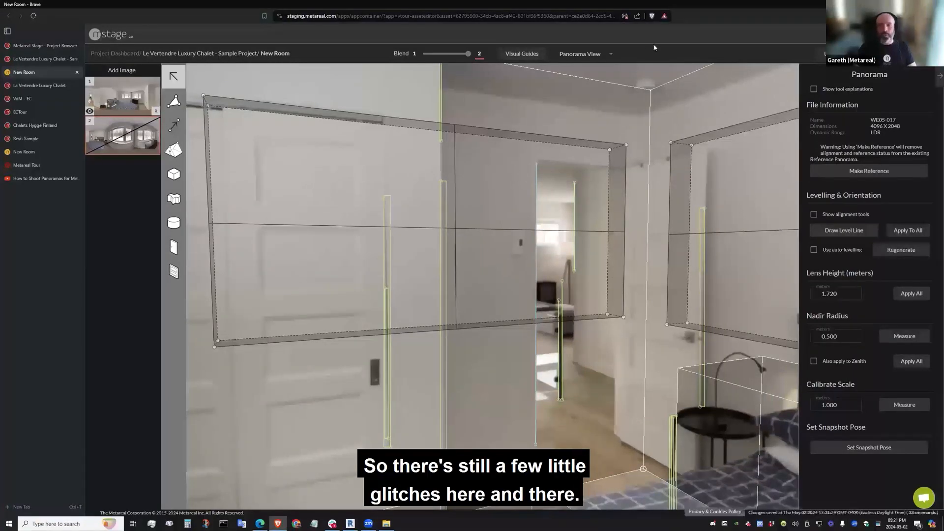
# Step: In Plan View, interactively rotate and move the second panorama until its floor, bed and dresser match the room model
pyautogui.click(588, 54)
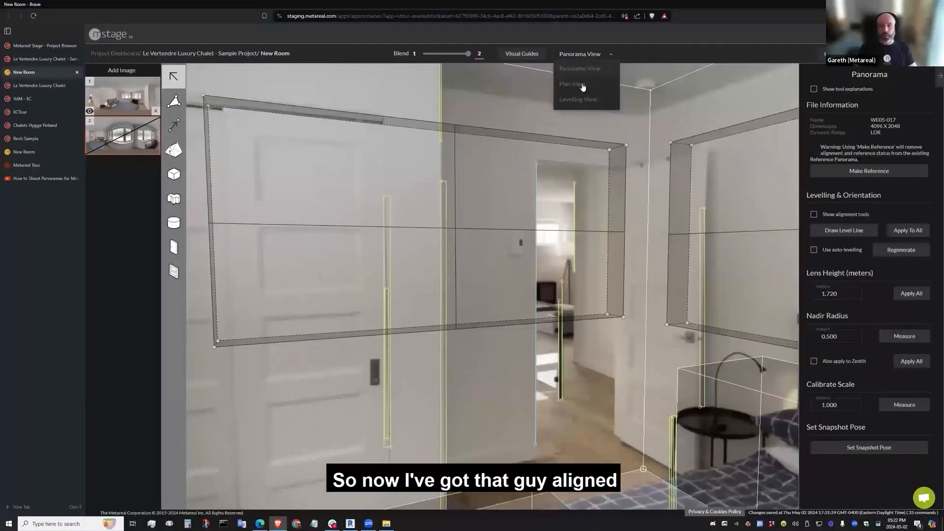
pyautogui.click(573, 84)
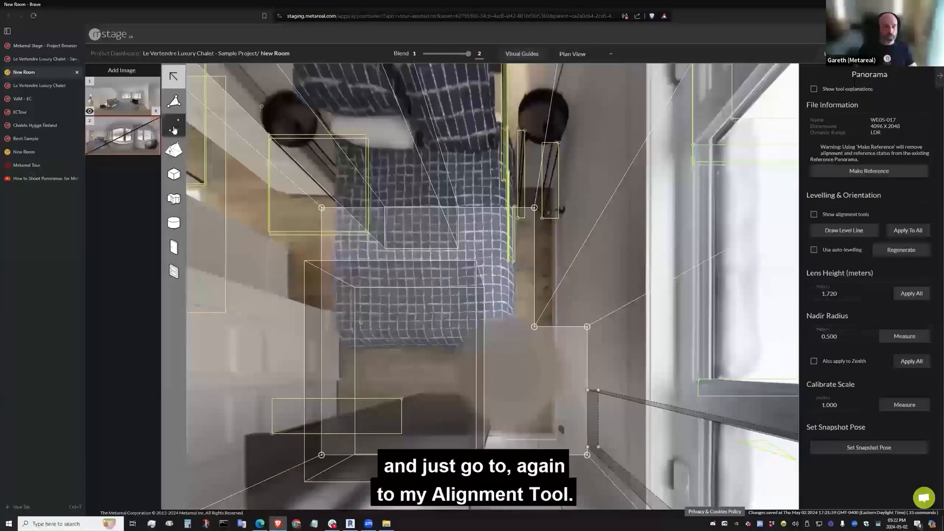
pyautogui.click(174, 127)
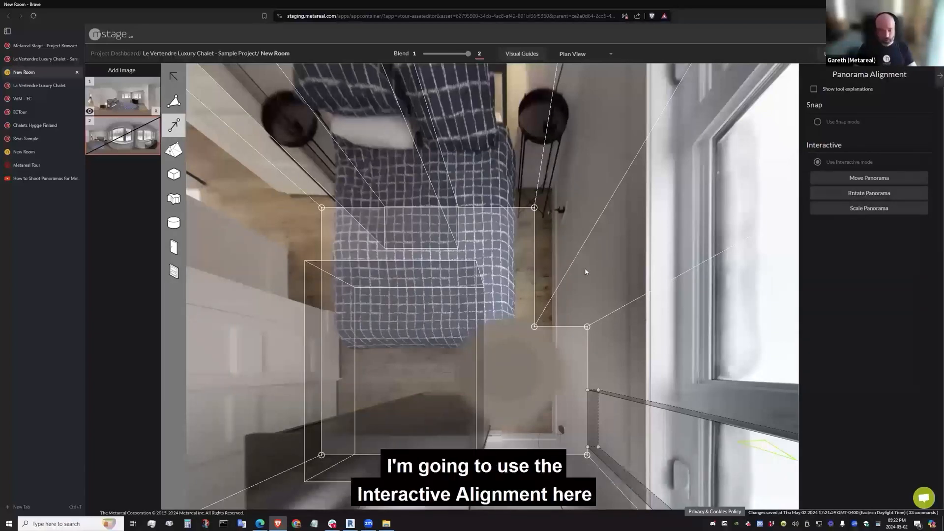
pyautogui.press('r')
pyautogui.moveTo(424, 331); pyautogui.dragTo(413, 297)
pyautogui.press('m')
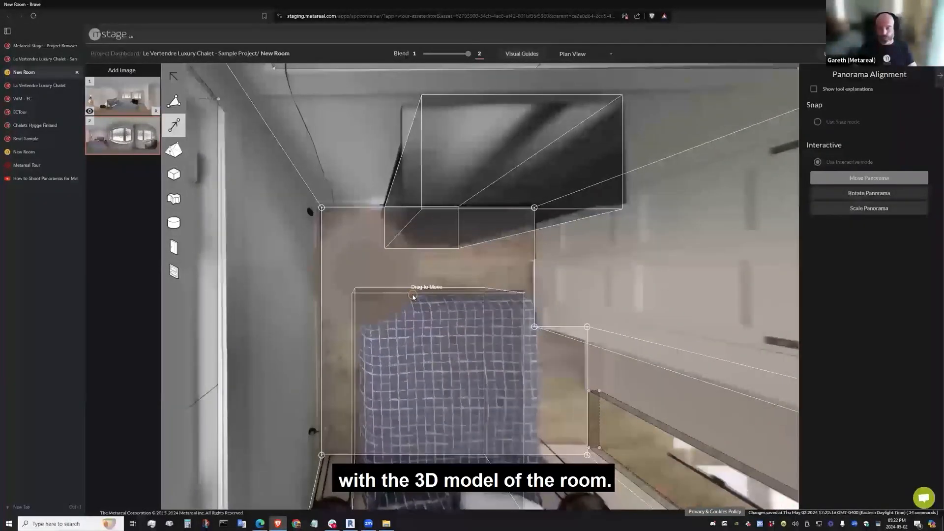
pyautogui.click(413, 297)
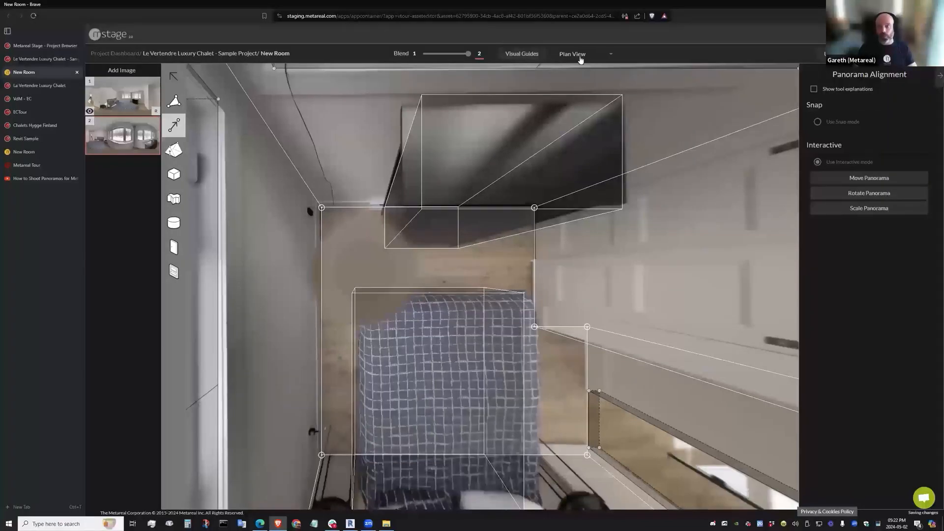
# Step: Return to Panorama View and check the room model's alignment in both the second and the first panorama
pyautogui.click(583, 55)
pyautogui.click(580, 68)
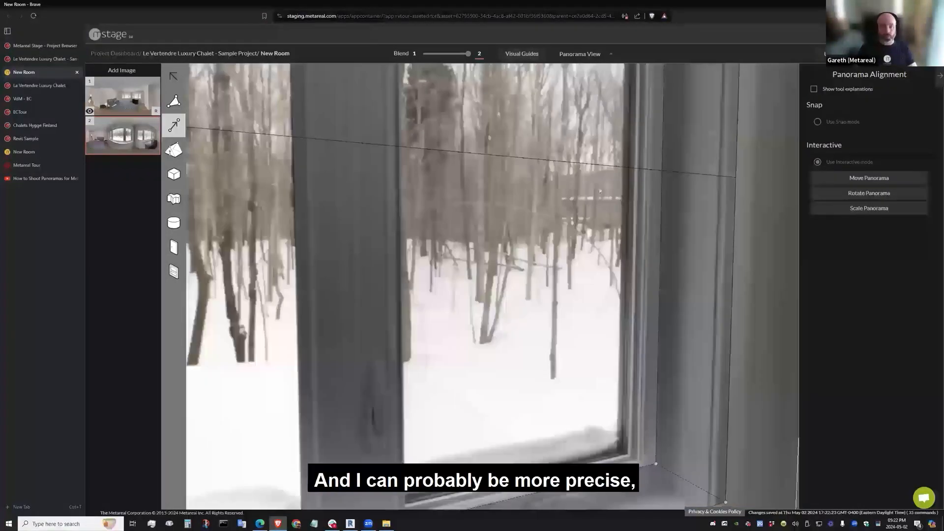
pyautogui.scroll(-3, 482, 187)
pyautogui.press('Escape')
pyautogui.moveTo(648, 151); pyautogui.dragTo(557, 332)
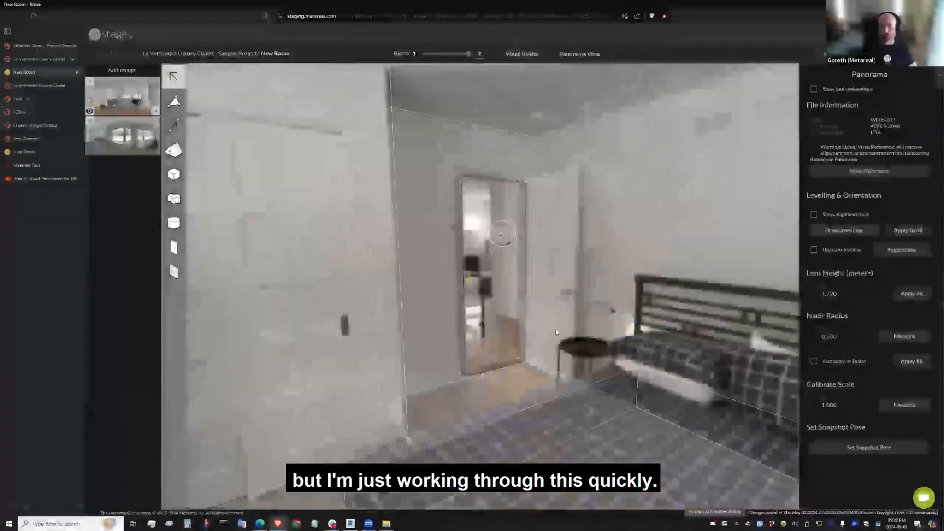
pyautogui.press('1')
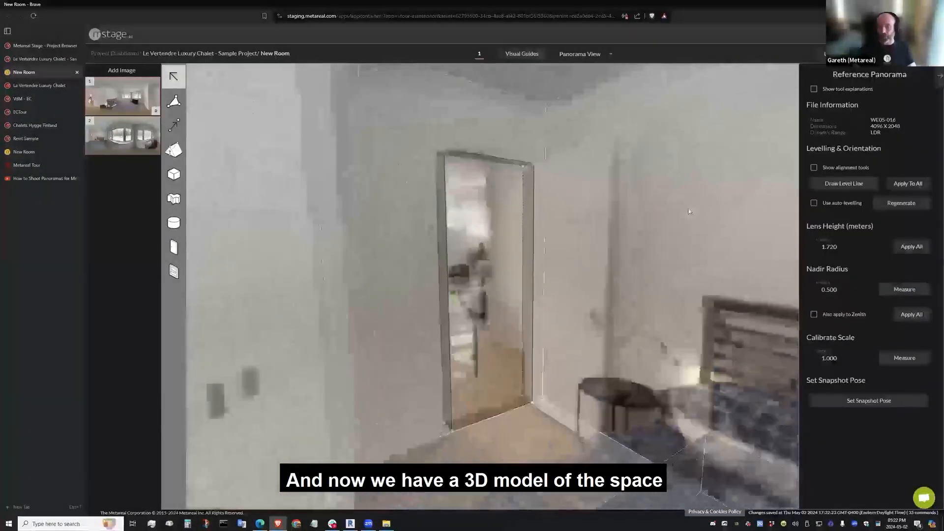
pyautogui.moveTo(671, 204); pyautogui.dragTo(425, 307)
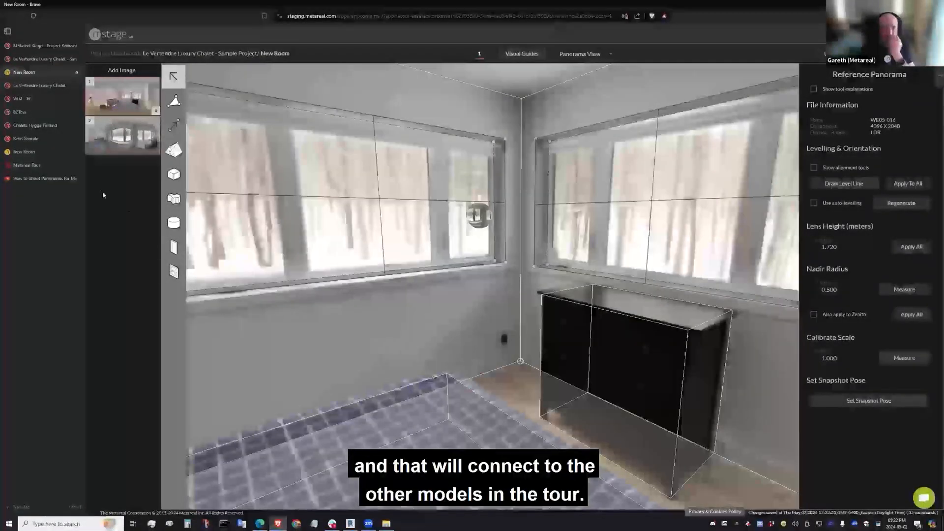
# Step: Switch to the La Vertendre Luxury Chalet tour editor and show the First floor in Plan View
pyautogui.click(41, 58)
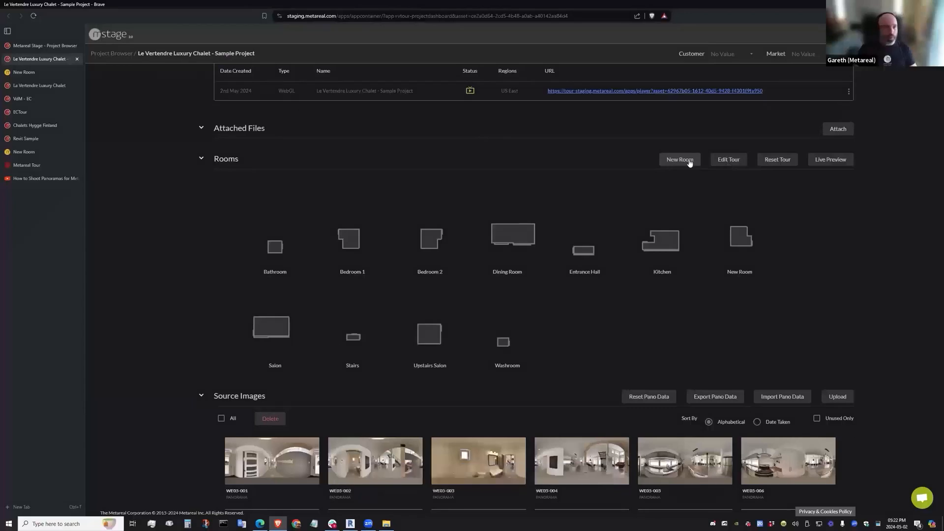
pyautogui.click(38, 87)
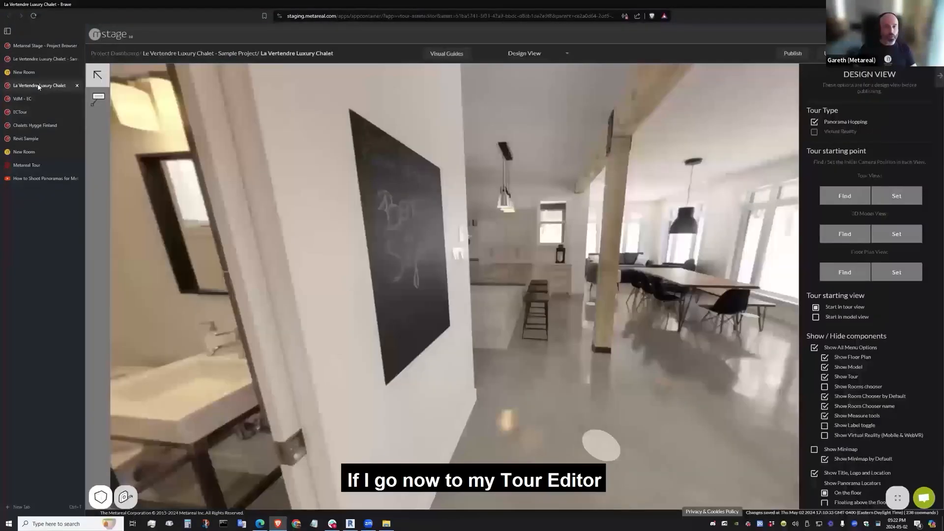
pyautogui.click(526, 55)
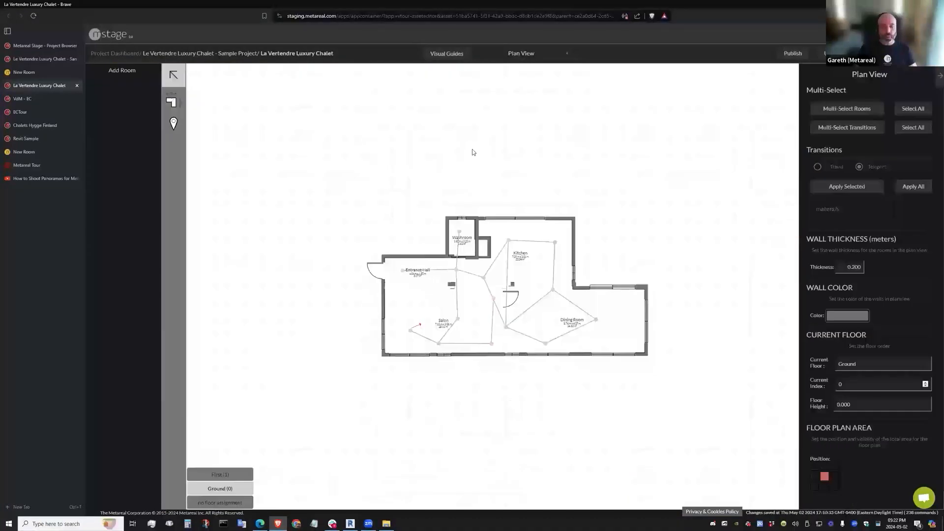
pyautogui.click(222, 478)
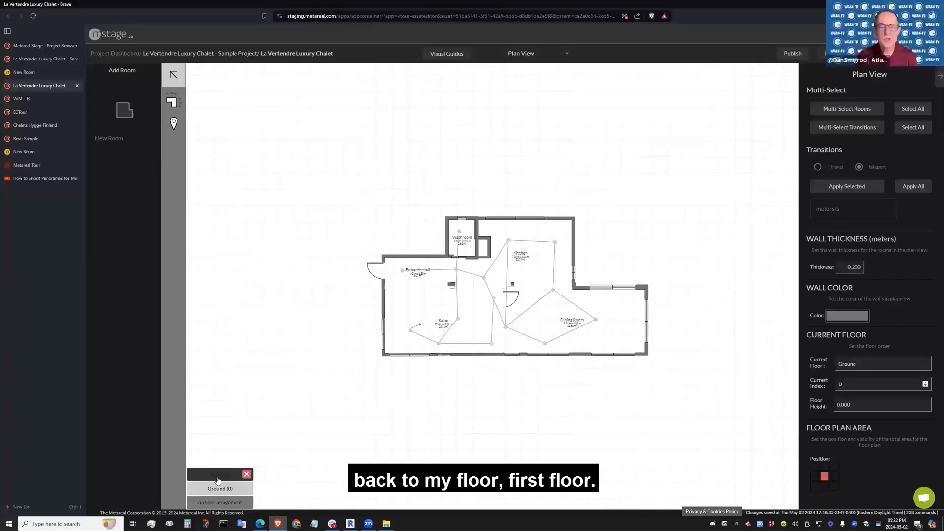
pyautogui.click(217, 478)
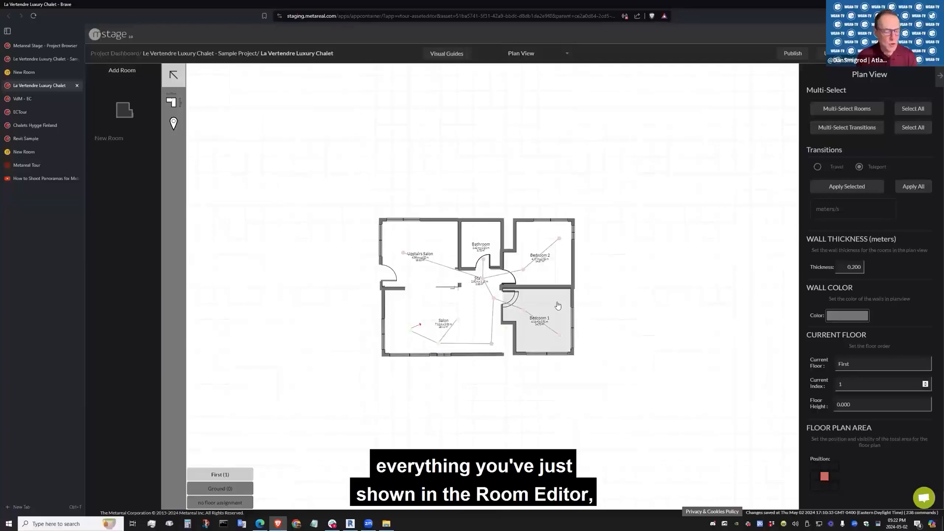
# Step: Go back to the New Room editor and look over the modelled windows, dresser and bed
pyautogui.click(29, 73)
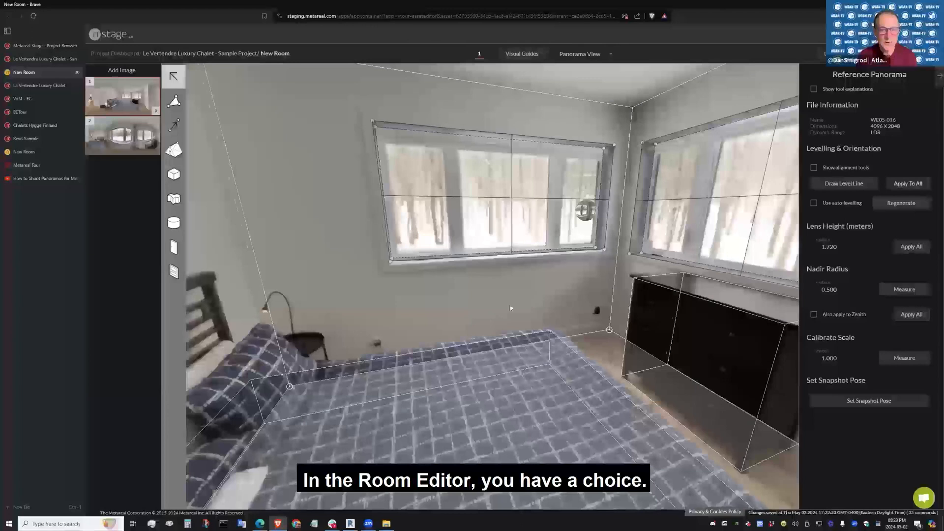
pyautogui.moveTo(470, 278); pyautogui.dragTo(597, 294)
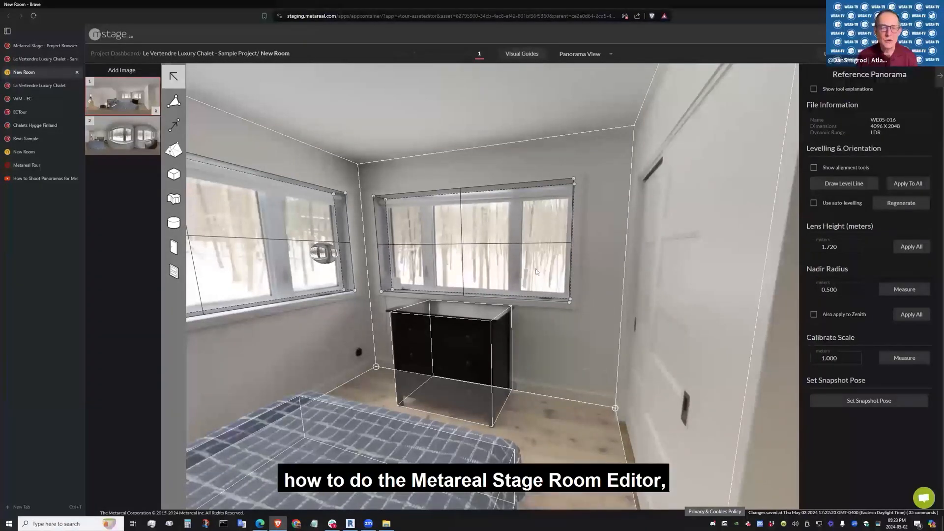
pyautogui.scroll(-1, 605, 269)
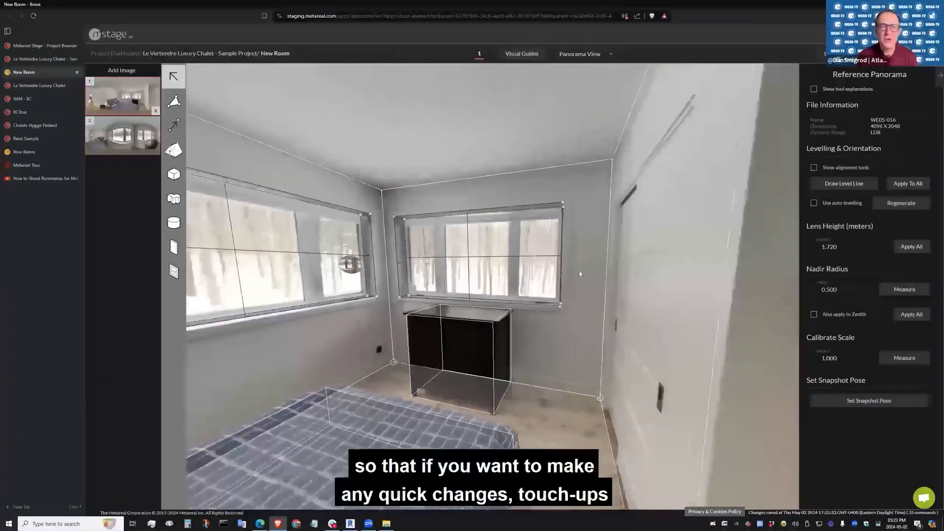
pyautogui.scroll(-1, 578, 270)
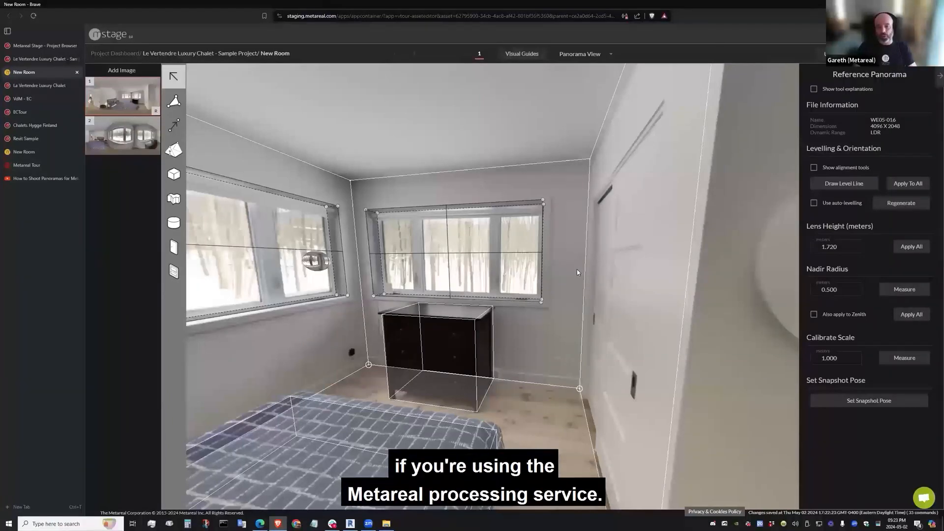
pyautogui.moveTo(448, 162); pyautogui.dragTo(580, 176)
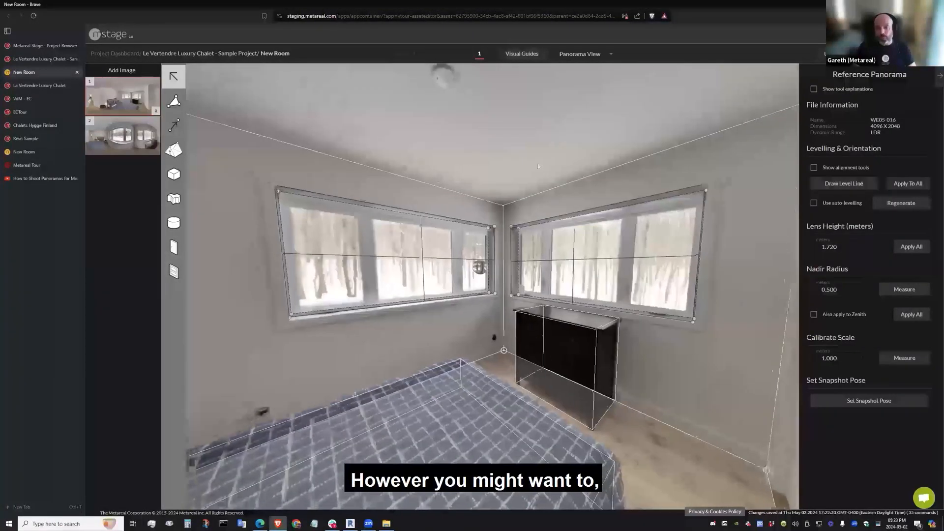
pyautogui.moveTo(369, 297); pyautogui.dragTo(539, 209)
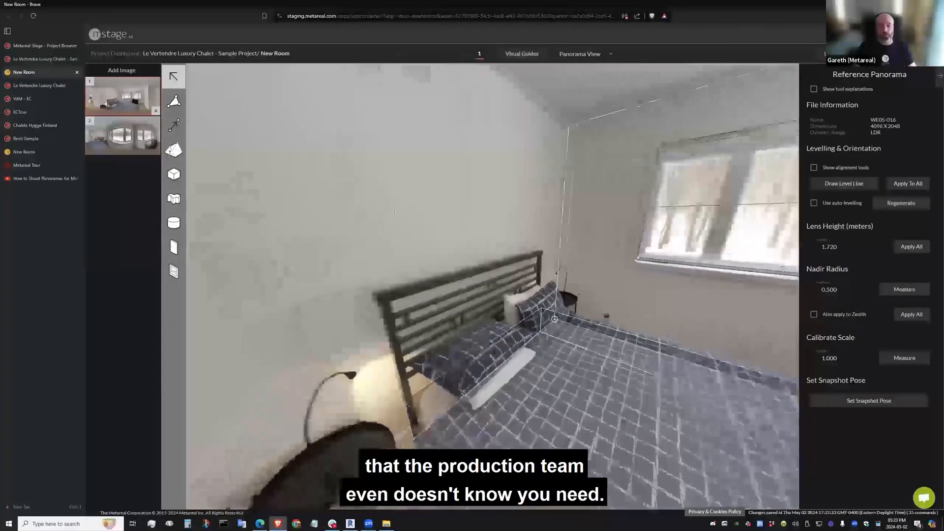
# Step: Switch to the La Vertendre Luxury Chalet tour editor and show all floors of the tour in Model View
pyautogui.click(35, 86)
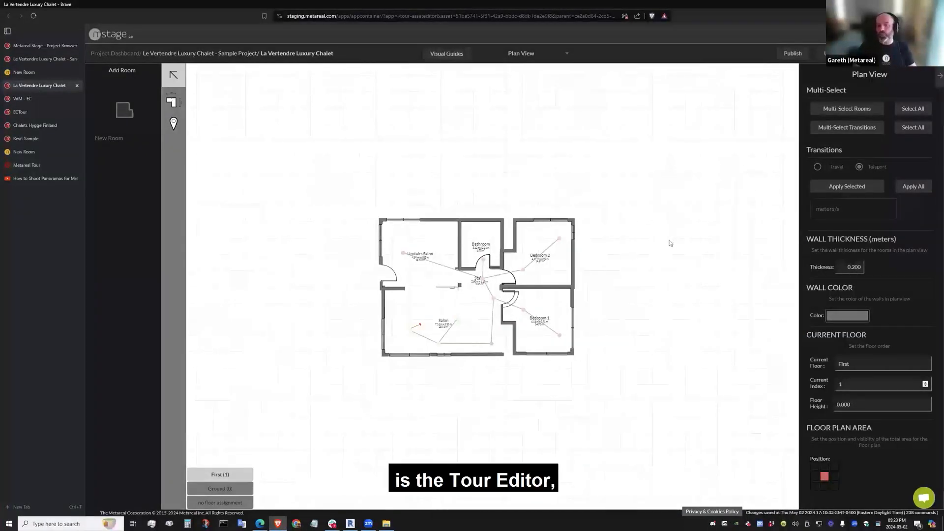
pyautogui.click(523, 54)
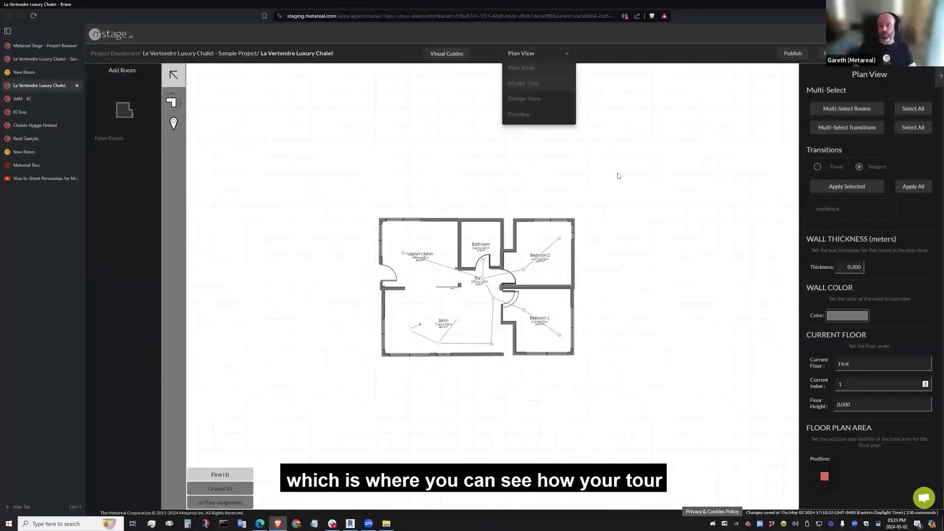
pyautogui.click(523, 83)
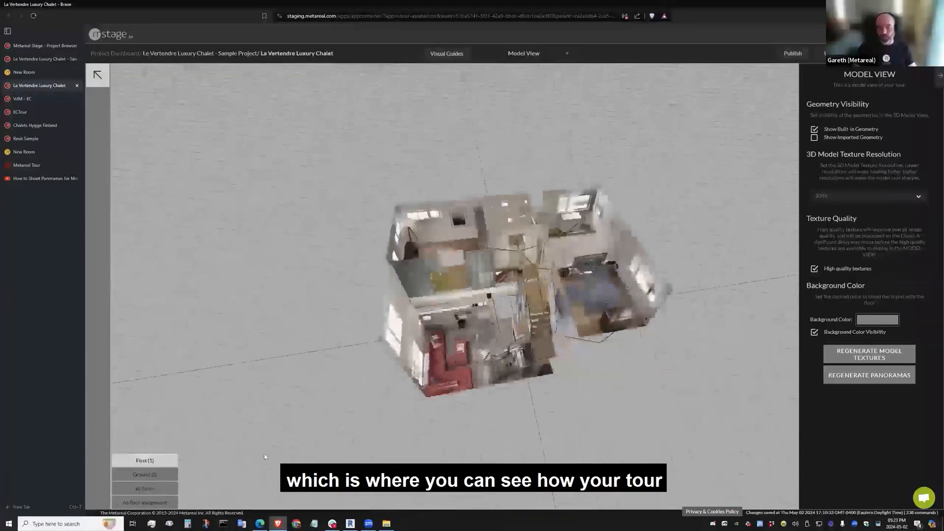
pyautogui.click(192, 490)
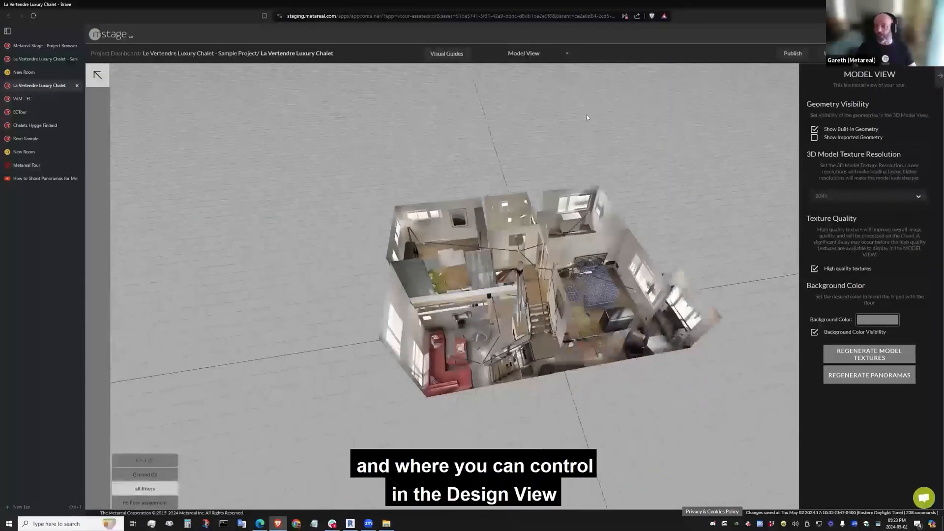
# Step: Change the tour to Design View and look through its presentation settings down to Field of View and Title, Logo and Location
pyautogui.click(526, 54)
pyautogui.click(528, 104)
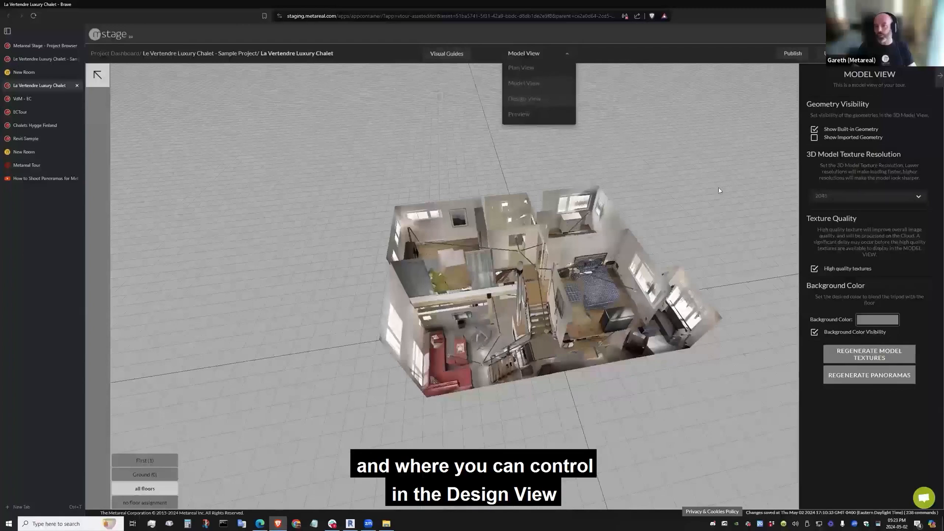
pyautogui.scroll(-2, 882, 340)
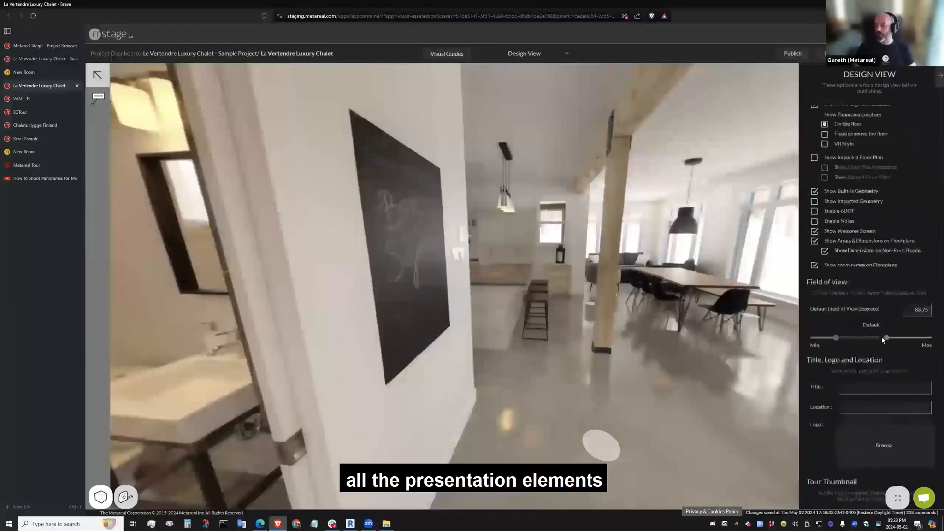